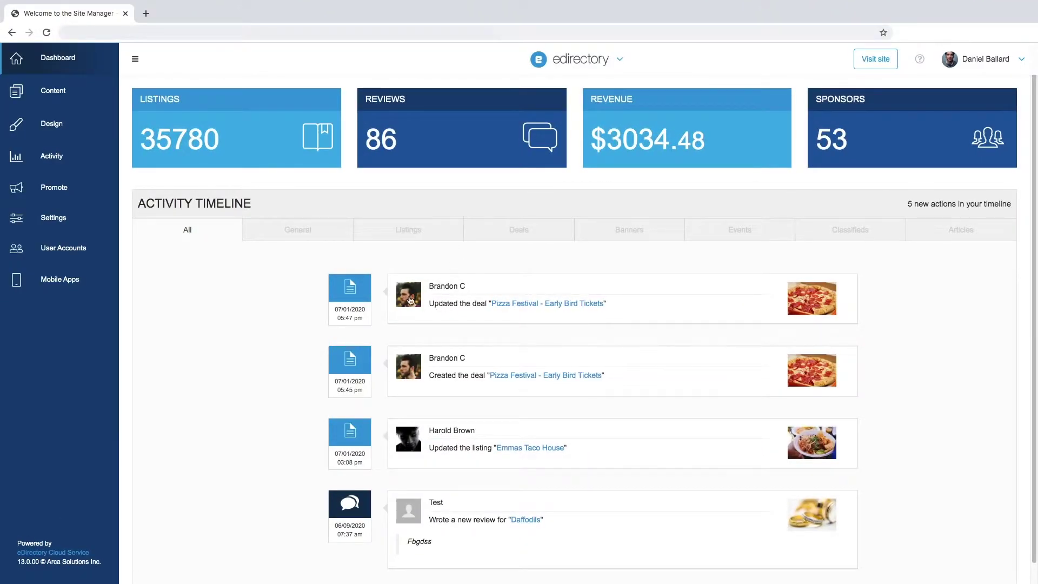
- Go to Content > Listings and show the Listing templates grid (Listing, Beauty, Doctor, Gym, Hotel)
{"action": "left_click", "coordinate": [9, 100]}
{"action": "left_click", "coordinate": [61, 84]}
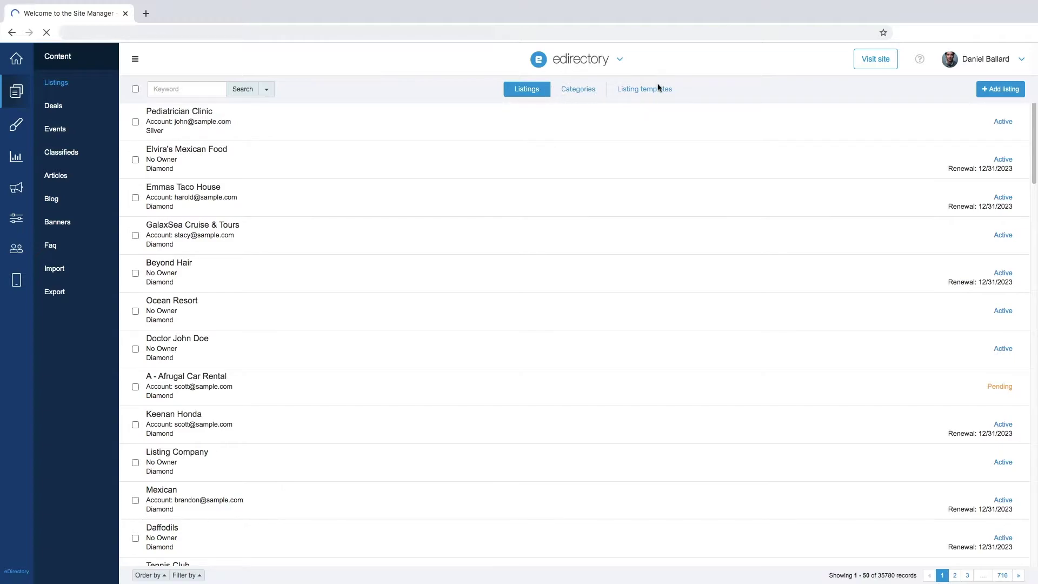
{"action": "left_click", "coordinate": [670, 93]}
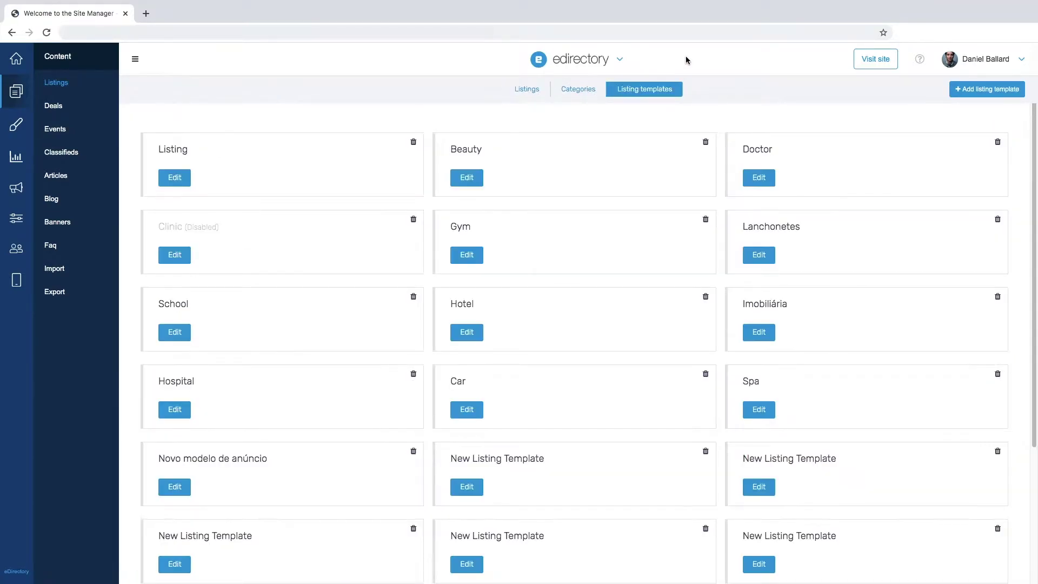
{"action": "scroll", "coordinate": [302, 136], "scroll_direction": "down", "scroll_amount": 3}
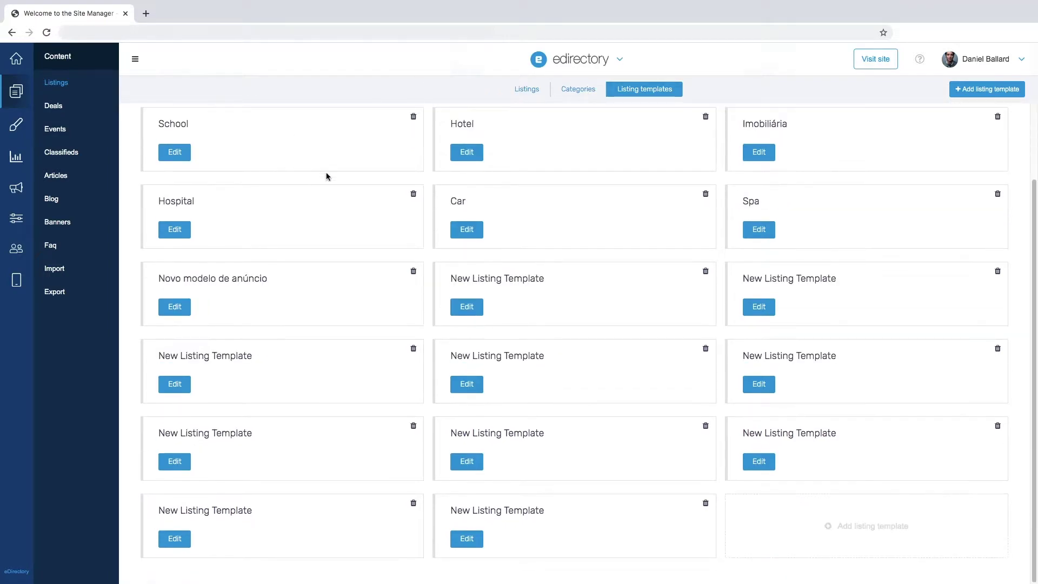
{"action": "scroll", "coordinate": [327, 177], "scroll_direction": "up", "scroll_amount": 3}
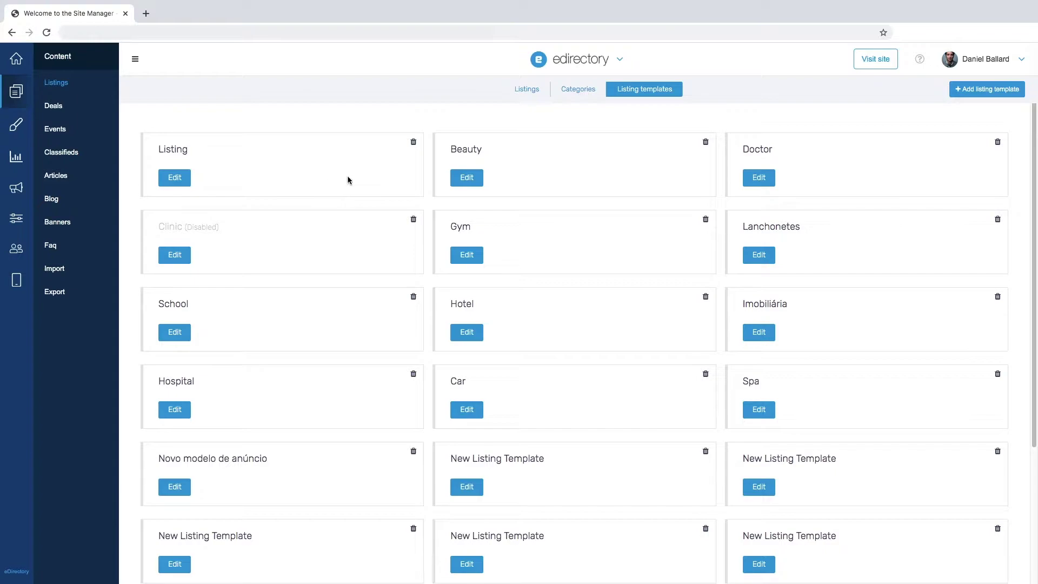
- Create a new listing template and replace its title with 'Restaurant' using autofill from 'Re'
{"action": "left_click", "coordinate": [966, 92]}
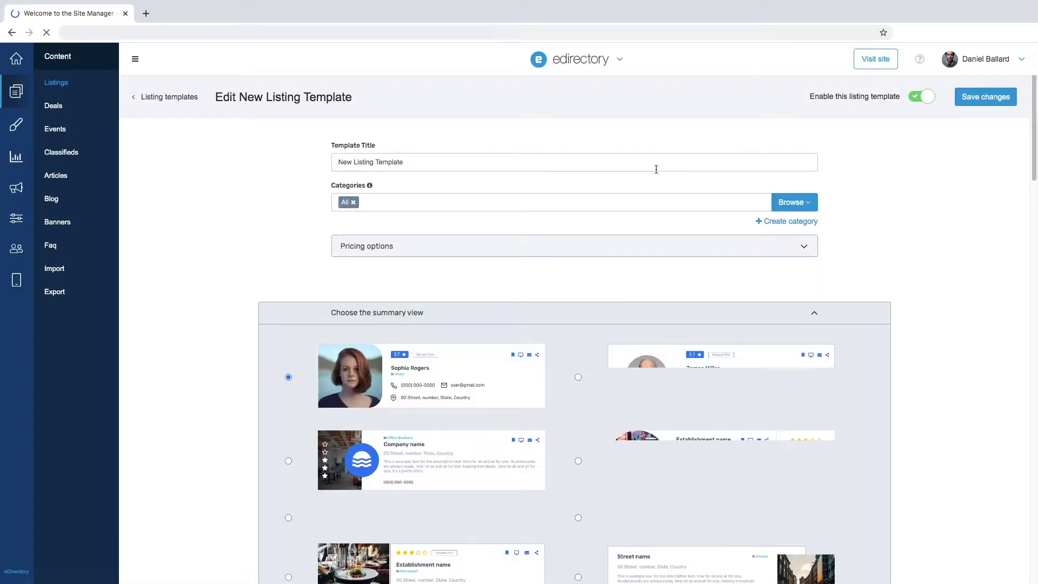
{"action": "double_click", "coordinate": [615, 165]}
{"action": "left_click", "coordinate": [616, 166]}
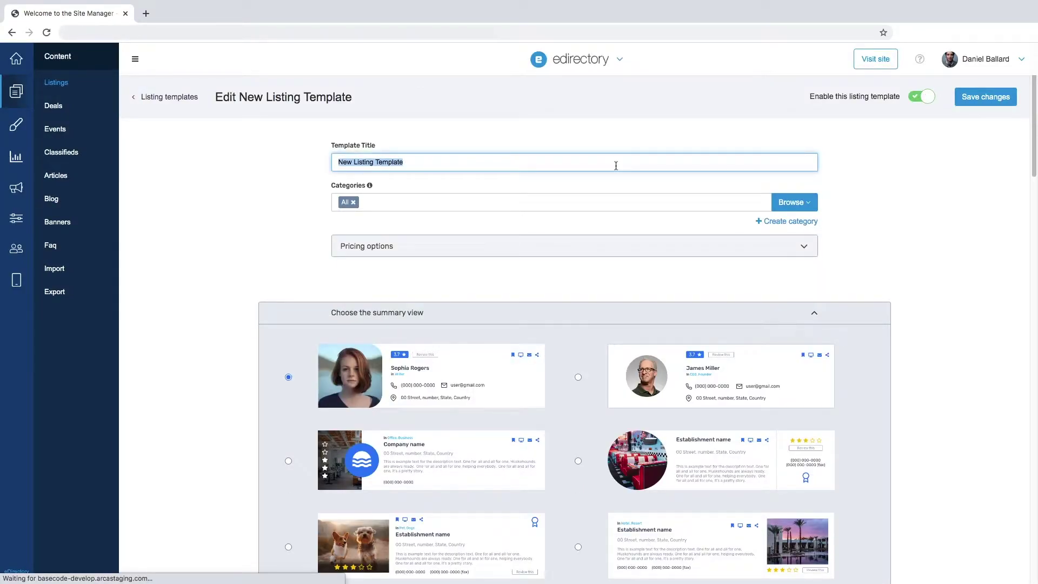
{"action": "left_click", "coordinate": [616, 166]}
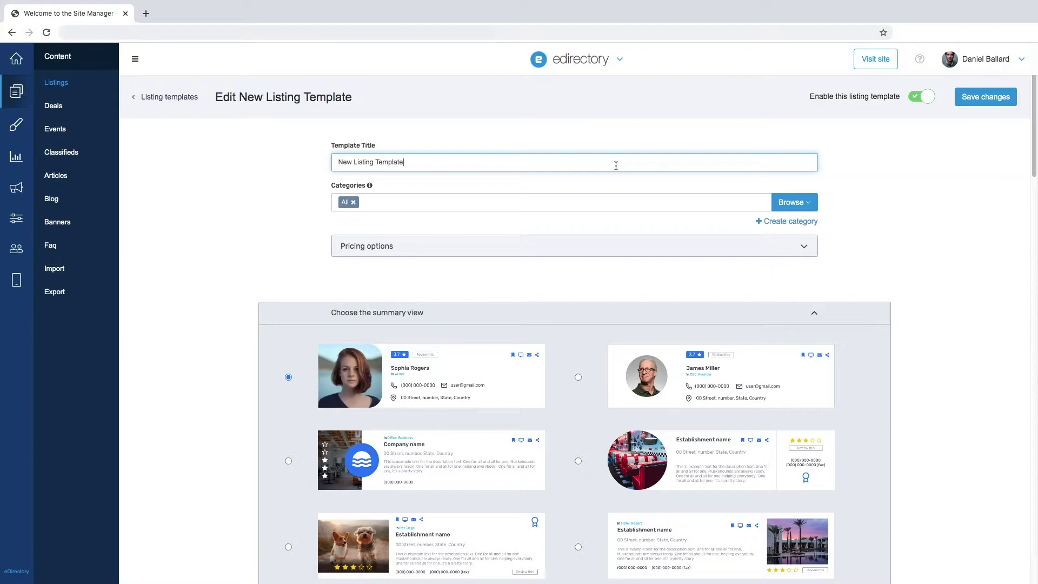
{"action": "triple_click", "coordinate": [615, 165]}
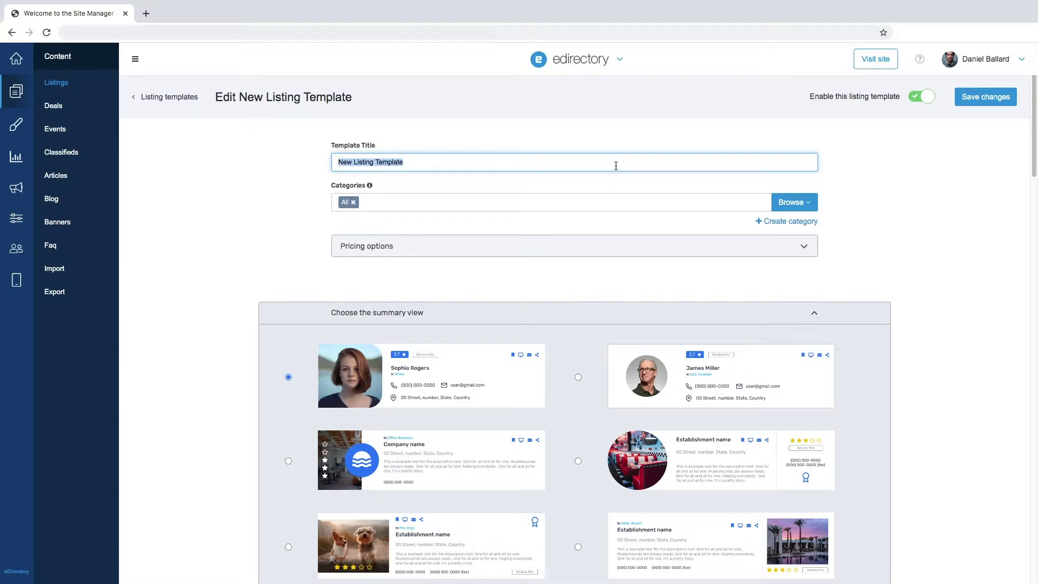
{"action": "type", "text": "Re"}
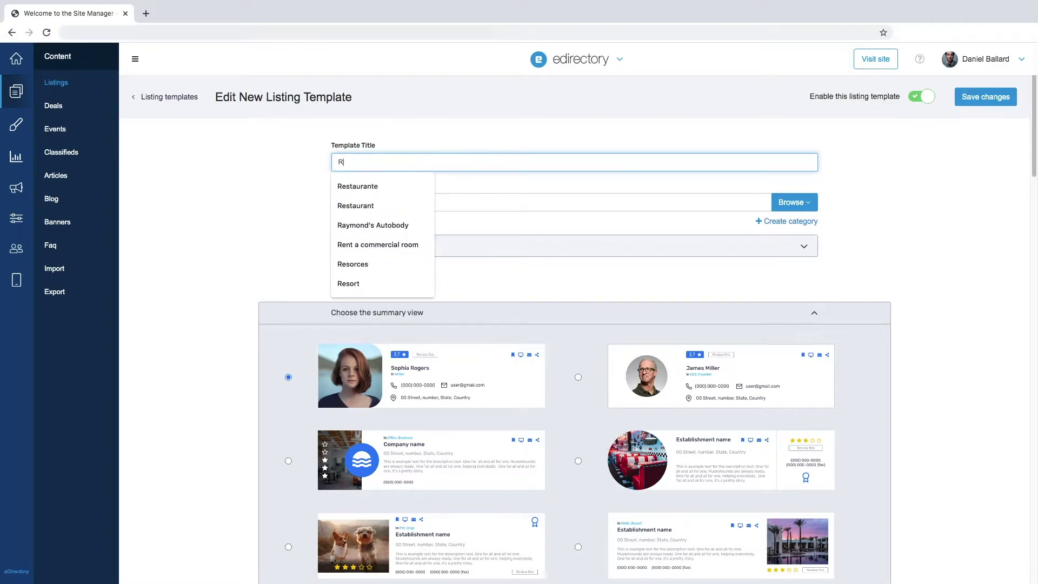
{"action": "key", "text": "Down"}
{"action": "key", "text": "Down"}
{"action": "key", "text": "Return"}
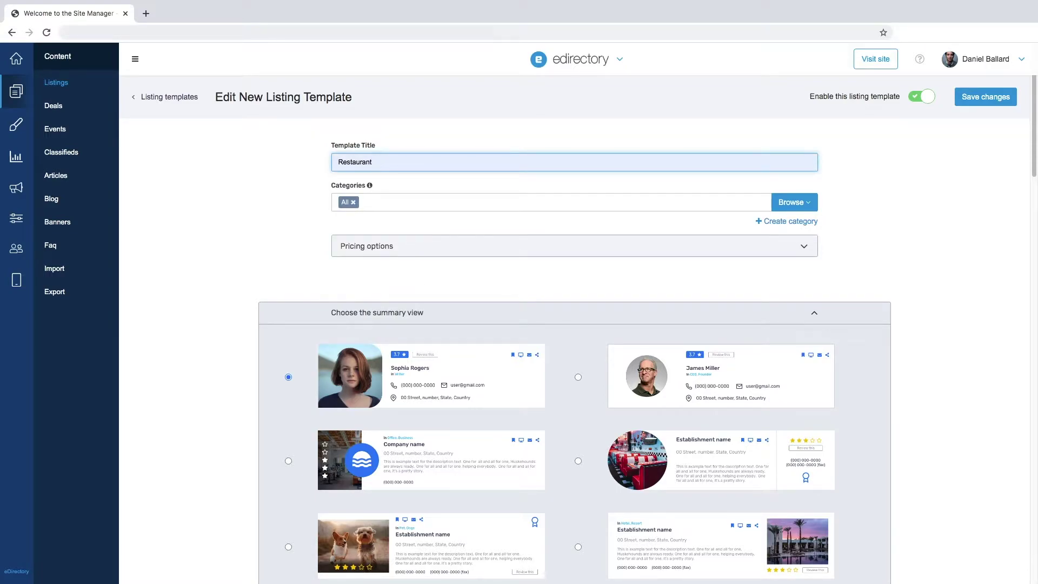
{"action": "left_click", "coordinate": [621, 277]}
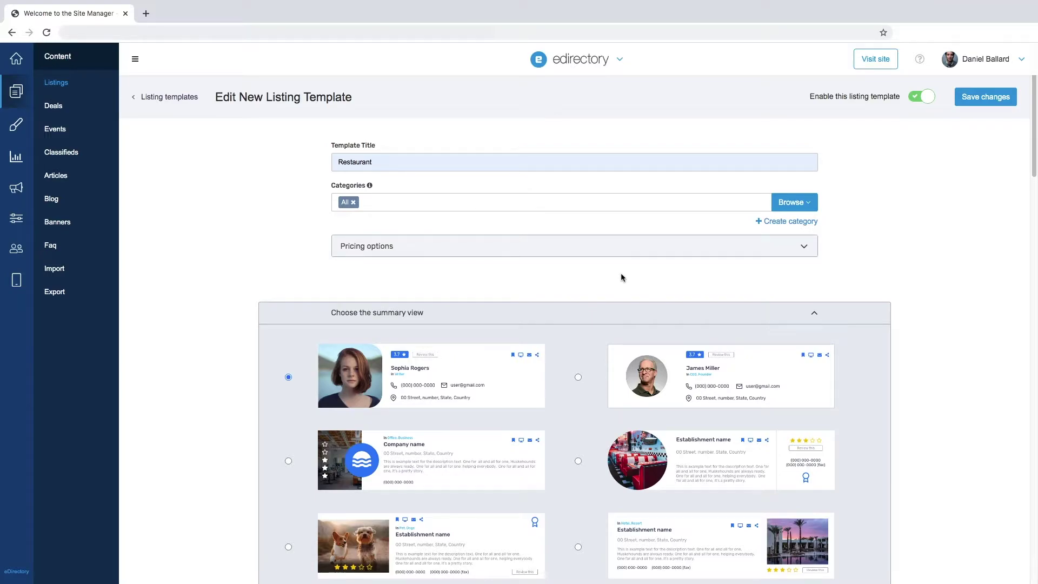
- Remove the All category tag and add Food and Dining from the category list
{"action": "left_click", "coordinate": [354, 203]}
{"action": "left_click", "coordinate": [794, 203]}
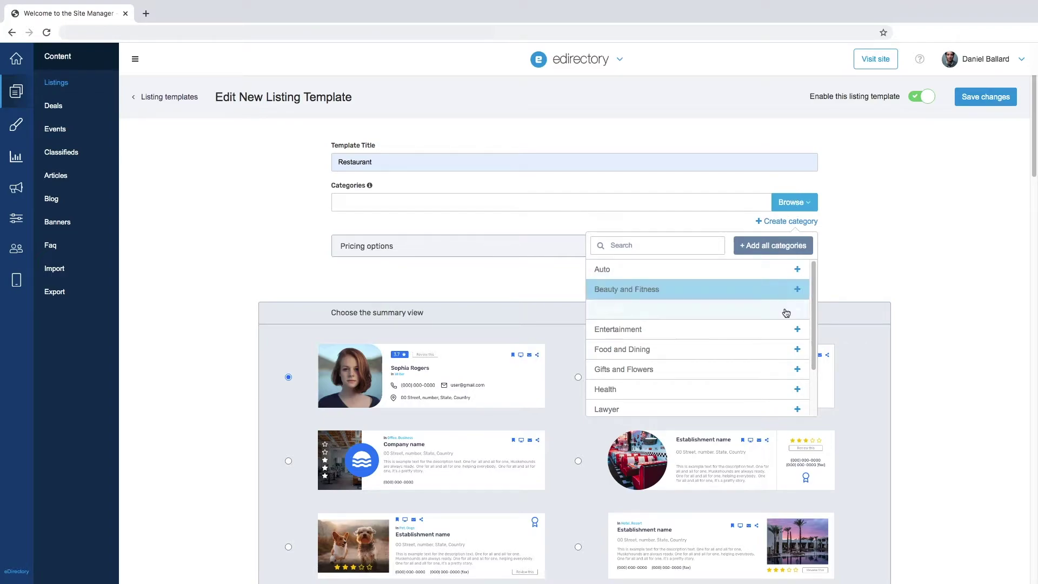
{"action": "scroll", "coordinate": [787, 336], "scroll_direction": "down", "scroll_amount": 1}
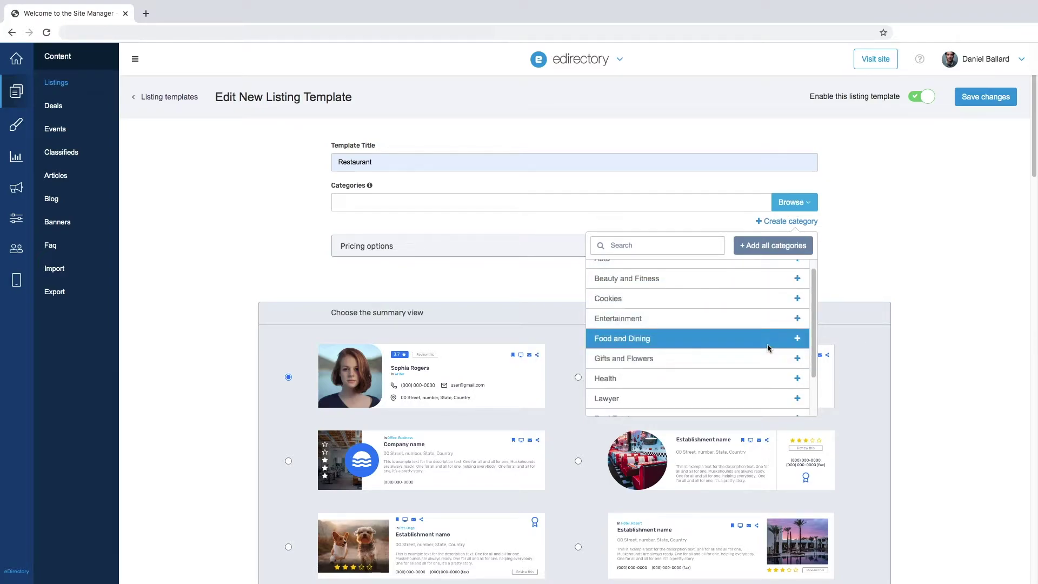
{"action": "left_click", "coordinate": [798, 339]}
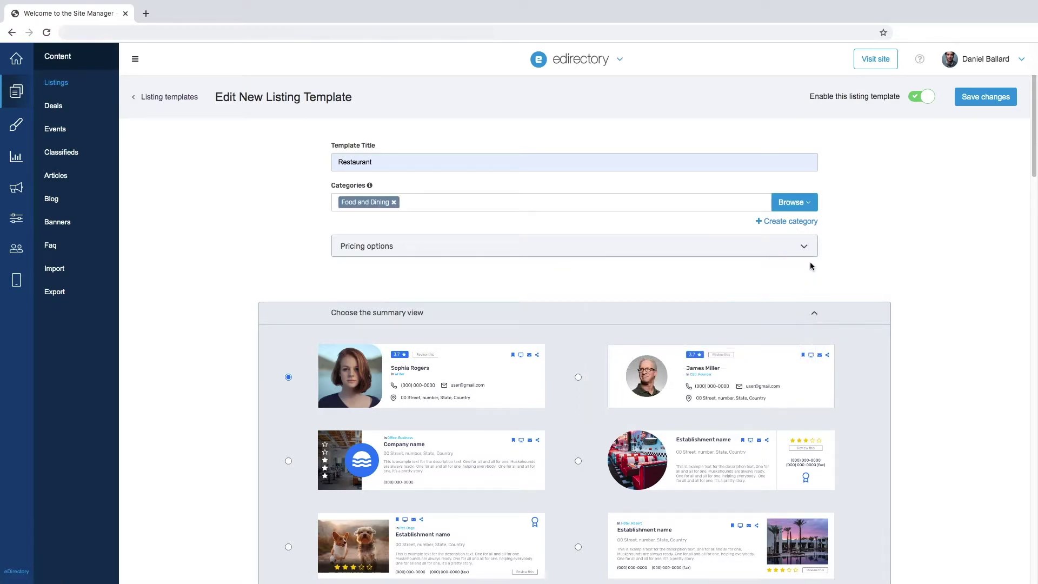
{"action": "left_click", "coordinate": [812, 207]}
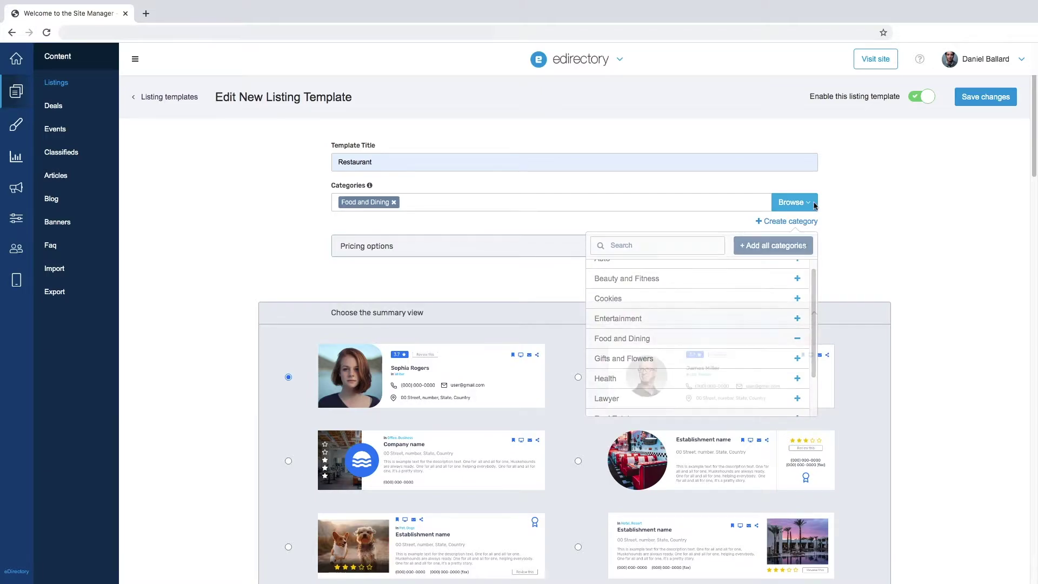
{"action": "left_click", "coordinate": [814, 205]}
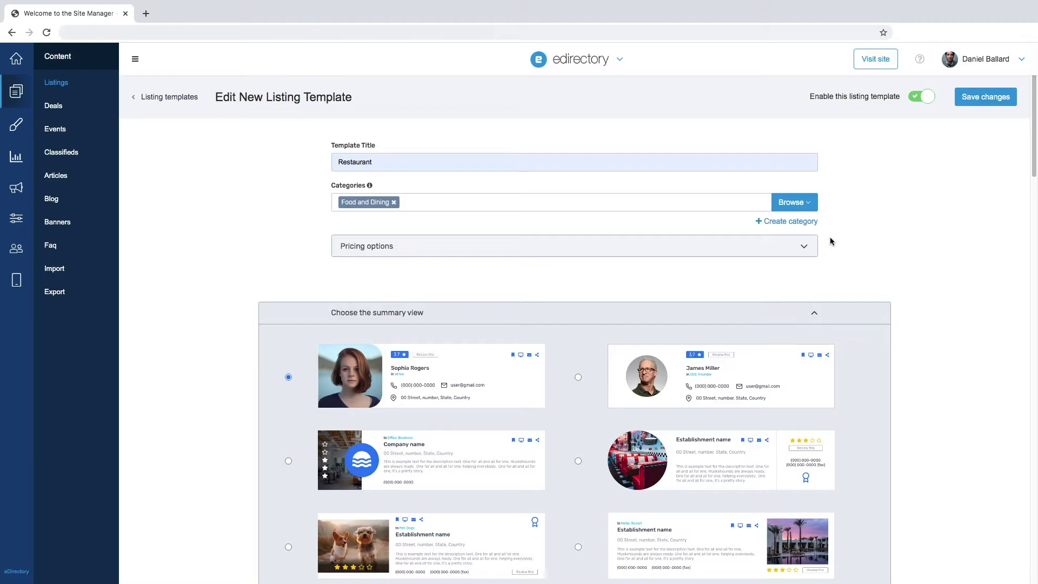
- Leave the template's listings not free and set the additional price to 10,00
{"action": "left_click", "coordinate": [804, 248]}
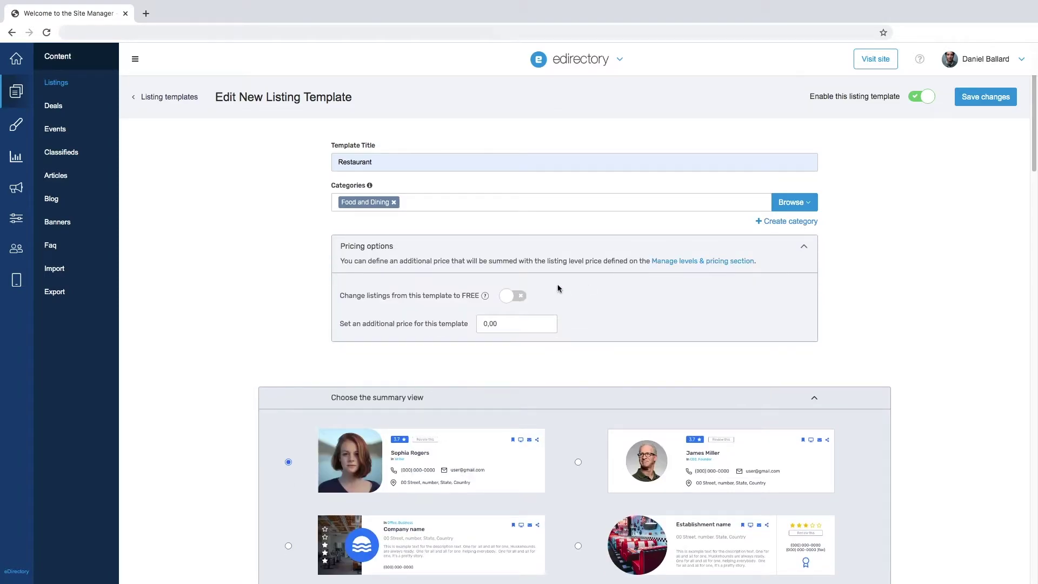
{"action": "left_click", "coordinate": [503, 298]}
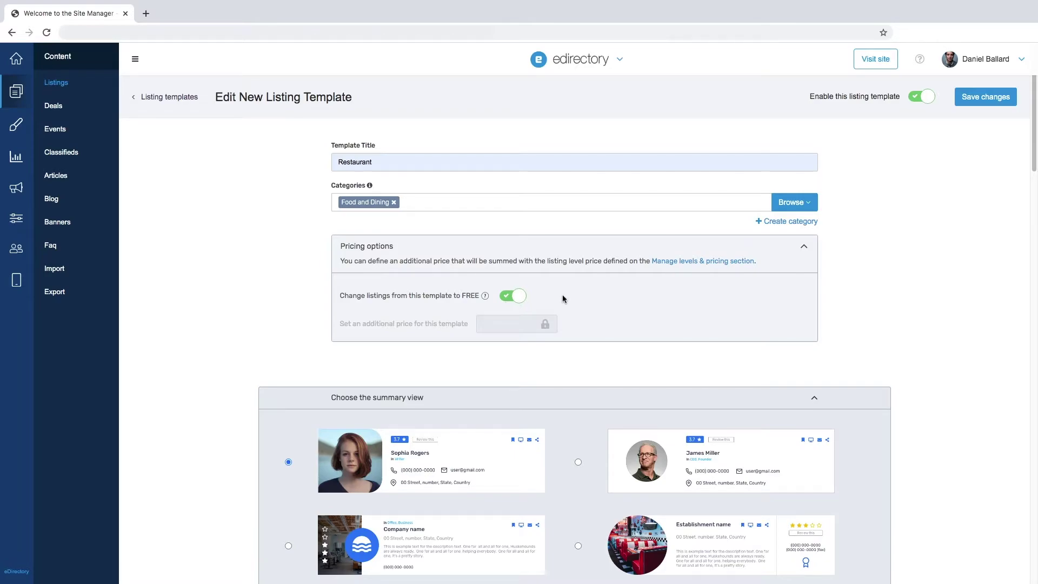
{"action": "left_click", "coordinate": [514, 295]}
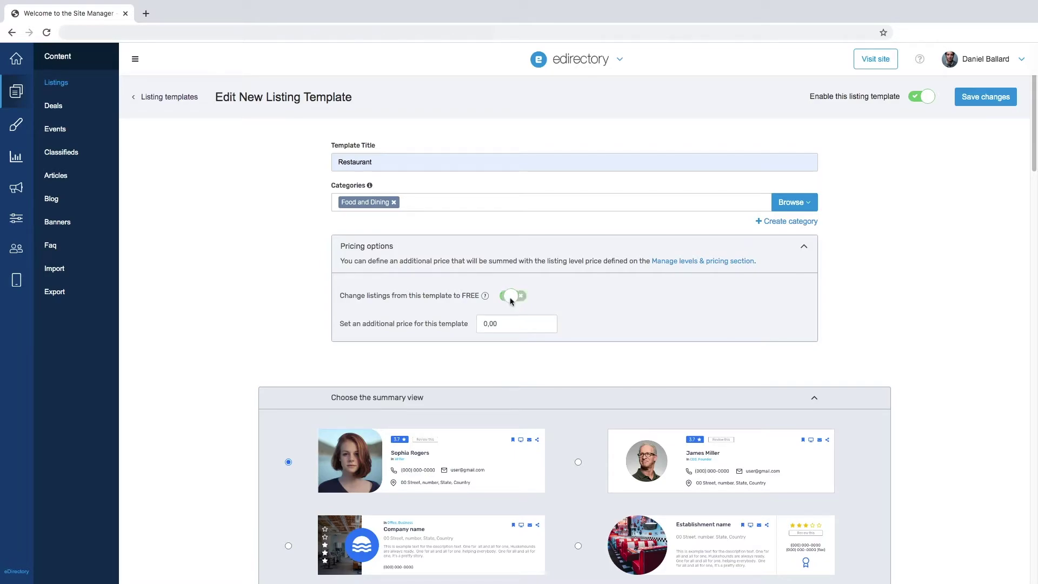
{"action": "left_click", "coordinate": [489, 324]}
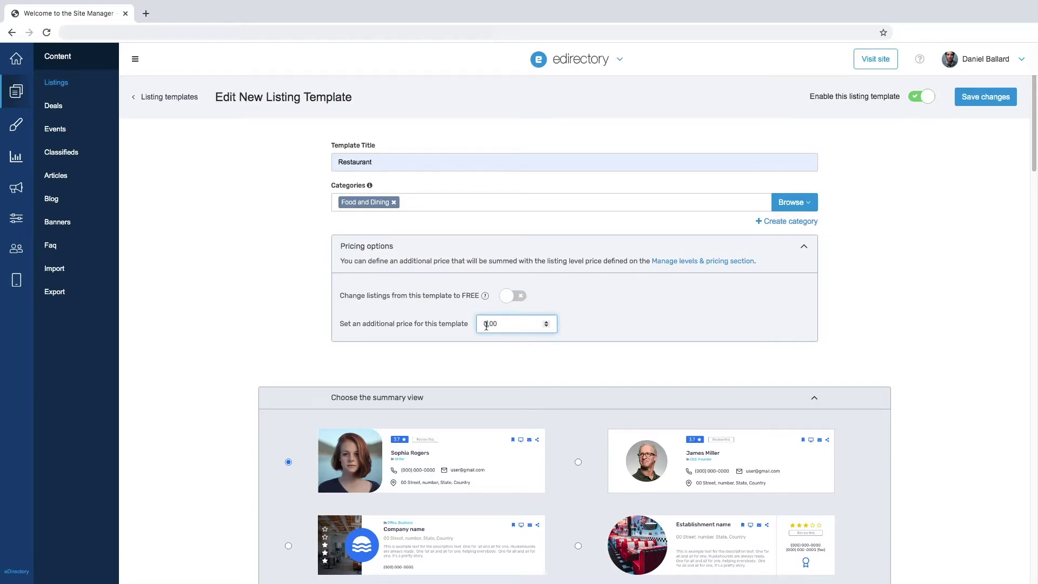
{"action": "key", "text": "BackSpace"}
{"action": "type", "text": "10"}
{"action": "left_click", "coordinate": [631, 326]}
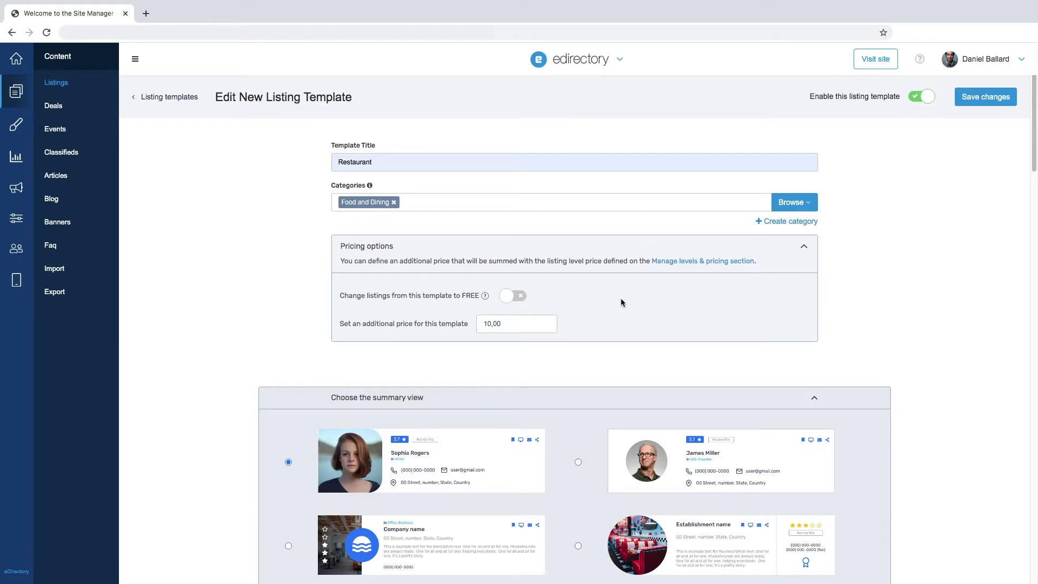
- Select the restaurant card with the food photo and phone bar as the summary view
{"action": "scroll", "coordinate": [620, 301], "scroll_direction": "down", "scroll_amount": 5}
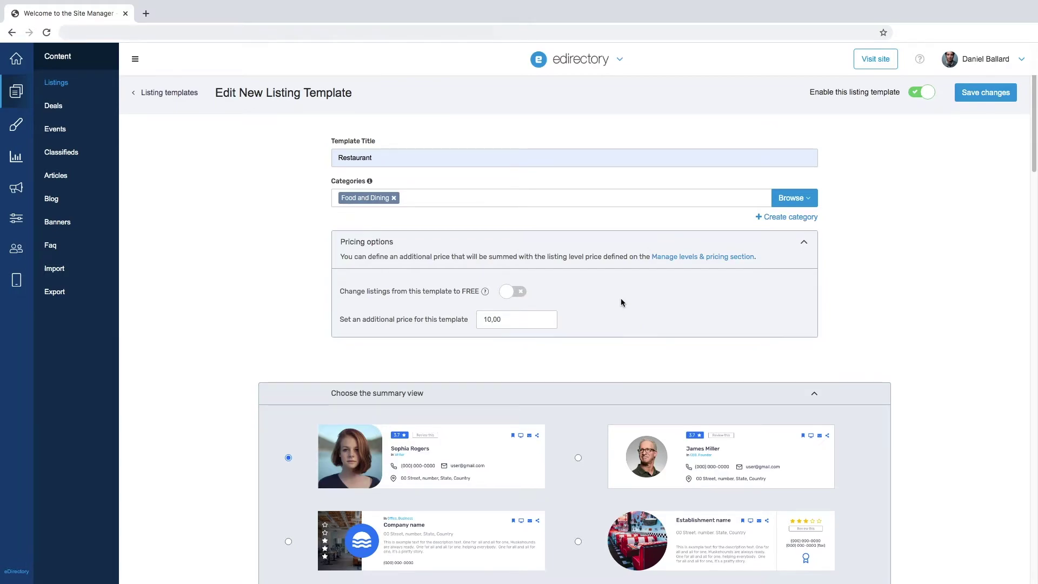
{"action": "scroll", "coordinate": [621, 301], "scroll_direction": "down", "scroll_amount": 1}
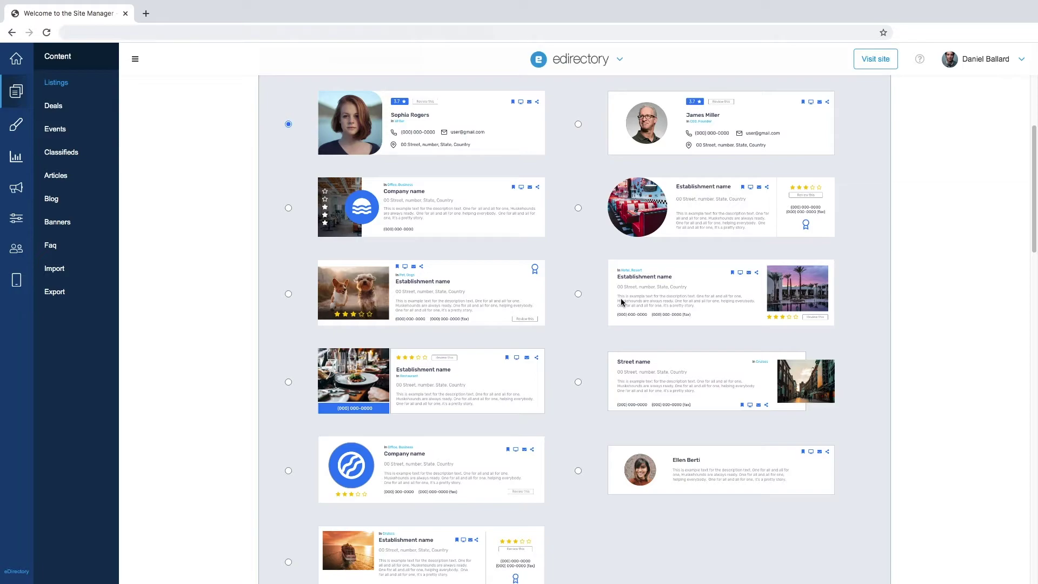
{"action": "left_click", "coordinate": [706, 103]}
{"action": "left_click", "coordinate": [444, 128]}
{"action": "left_click", "coordinate": [434, 379]}
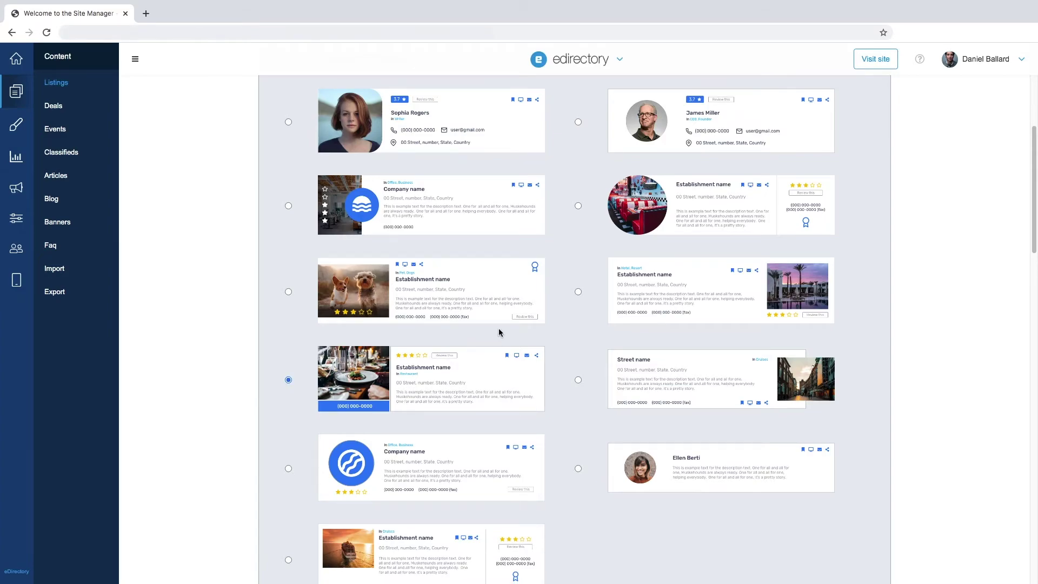
{"action": "scroll", "coordinate": [505, 333], "scroll_direction": "down", "scroll_amount": 1}
{"action": "scroll", "coordinate": [506, 328], "scroll_direction": "down", "scroll_amount": 6}
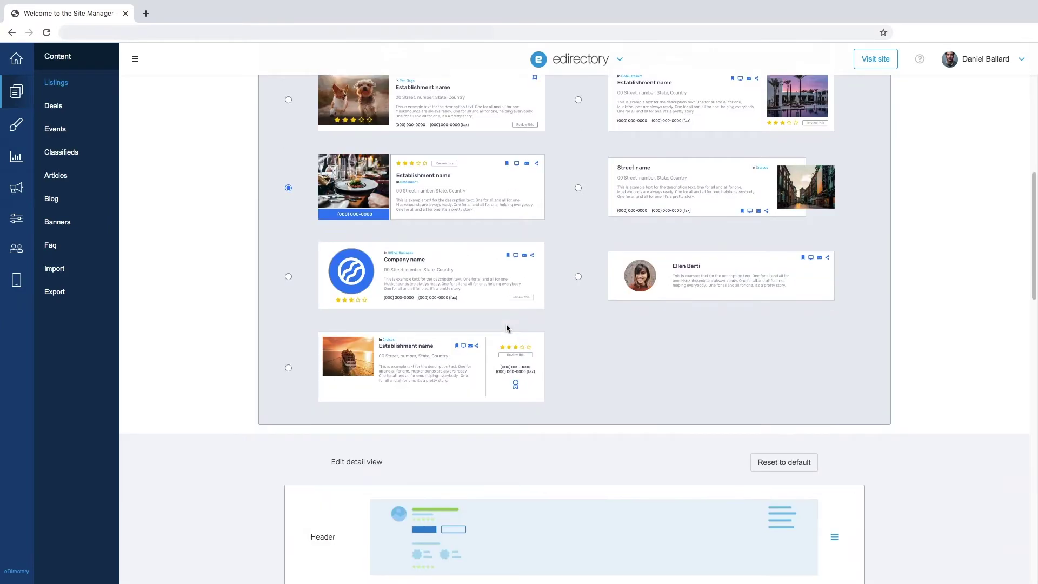
{"action": "scroll", "coordinate": [507, 328], "scroll_direction": "down", "scroll_amount": 5}
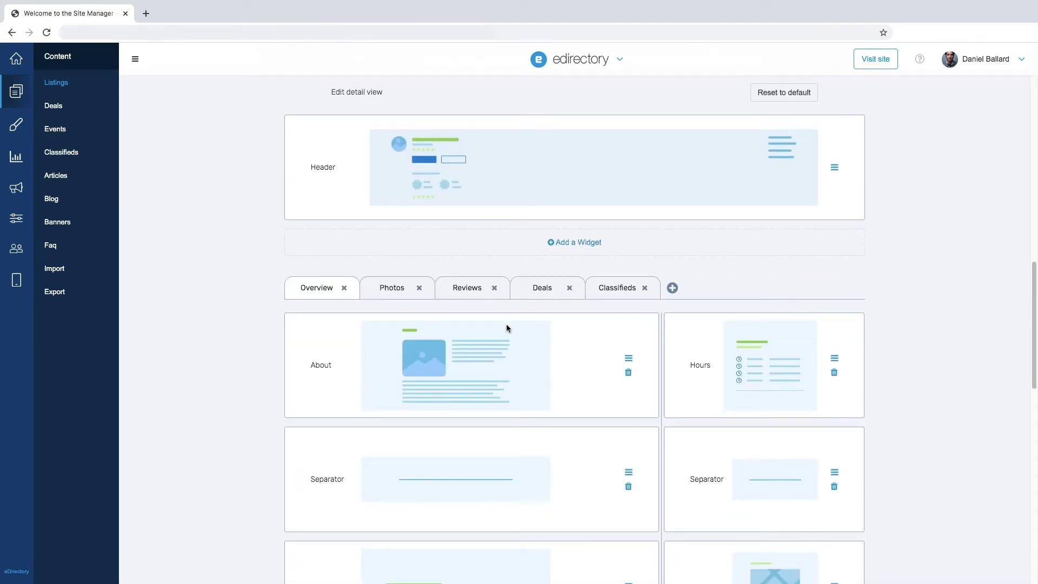
{"action": "scroll", "coordinate": [507, 328], "scroll_direction": "down", "scroll_amount": 3}
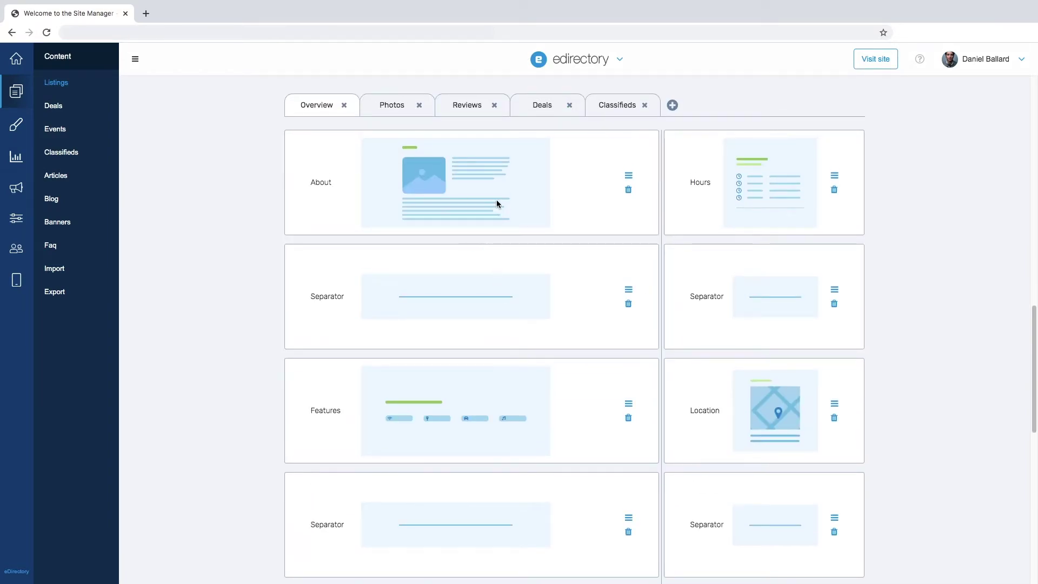
{"action": "mouse_move", "coordinate": [496, 204]}
{"action": "left_mouse_down"}
{"action": "mouse_move", "coordinate": [498, 345]}
{"action": "mouse_move", "coordinate": [505, 187]}
{"action": "left_mouse_up"}
{"action": "mouse_move", "coordinate": [809, 431]}
{"action": "left_mouse_down"}
{"action": "mouse_move", "coordinate": [816, 283]}
{"action": "mouse_move", "coordinate": [809, 419]}
{"action": "left_mouse_up"}
{"action": "scroll", "coordinate": [368, 324], "scroll_direction": "up", "scroll_amount": 1}
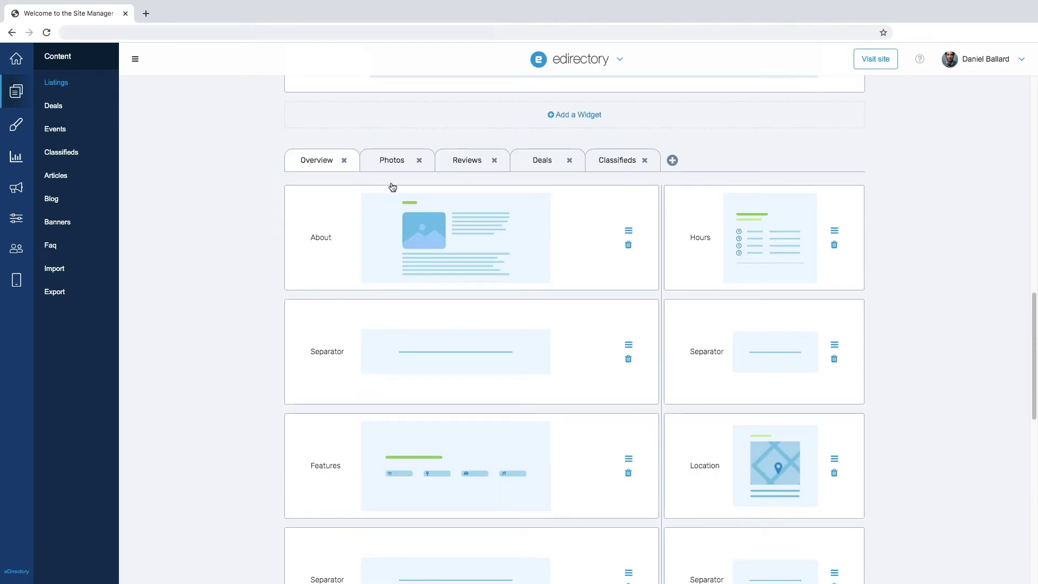
{"action": "left_click", "coordinate": [391, 165]}
{"action": "left_click", "coordinate": [464, 405]}
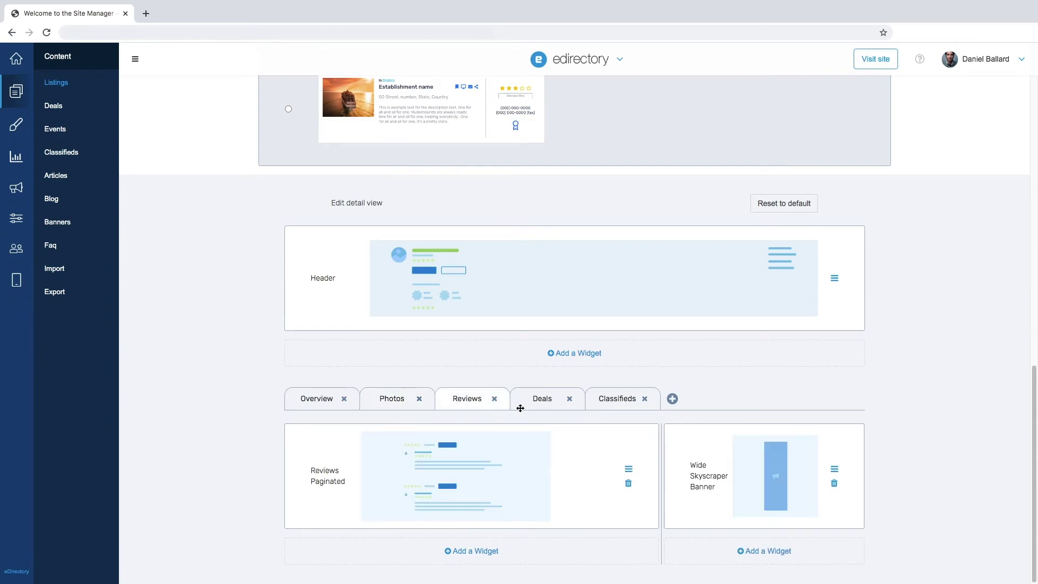
{"action": "left_click", "coordinate": [529, 406]}
{"action": "left_click", "coordinate": [605, 403]}
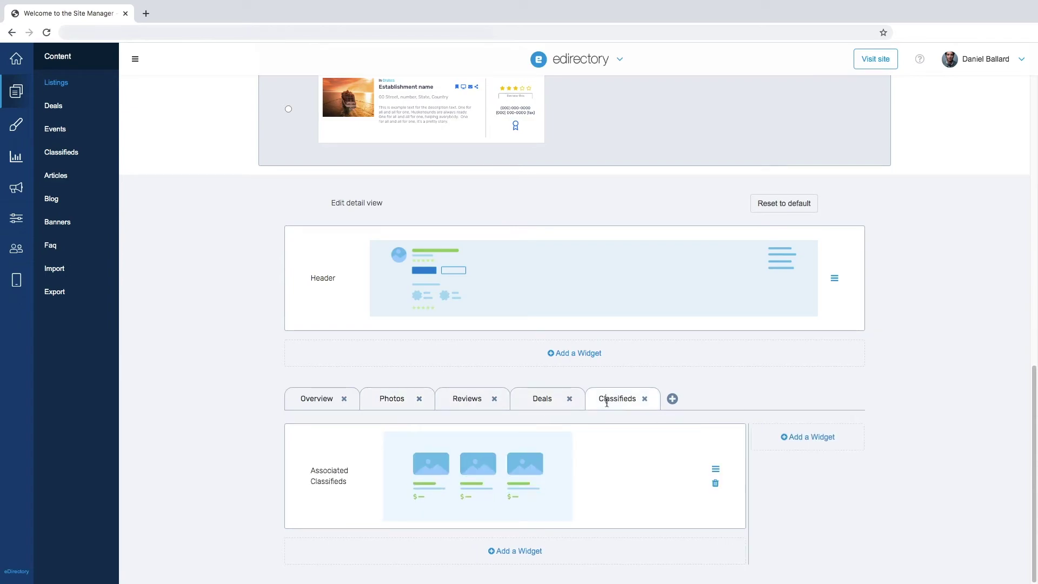
{"action": "left_click", "coordinate": [338, 405]}
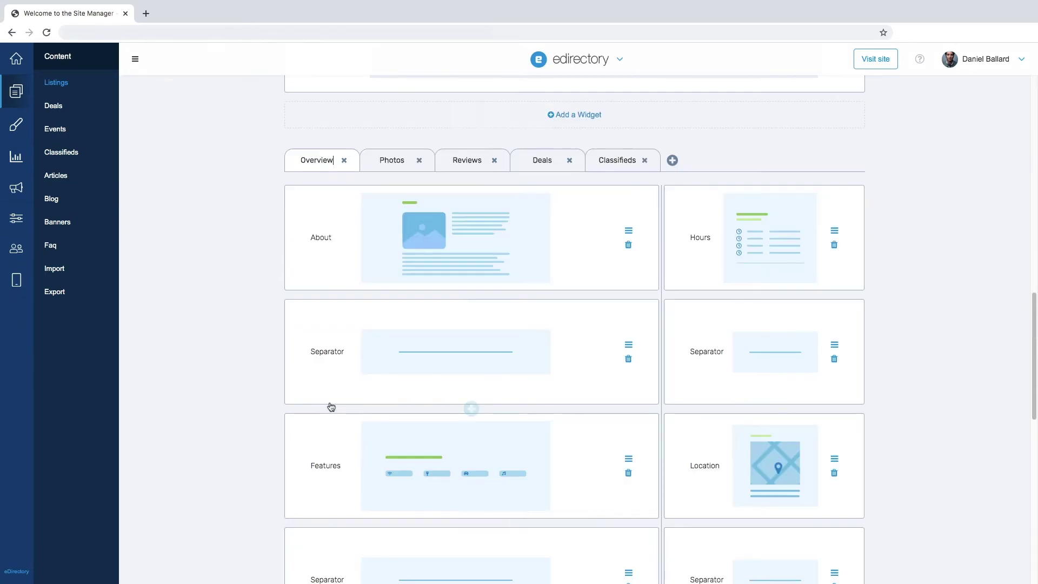
{"action": "mouse_move", "coordinate": [368, 162]}
{"action": "left_mouse_down"}
{"action": "mouse_move", "coordinate": [312, 162]}
{"action": "mouse_move", "coordinate": [613, 161]}
{"action": "mouse_move", "coordinate": [377, 156]}
{"action": "left_mouse_up"}
{"action": "left_click", "coordinate": [375, 160]}
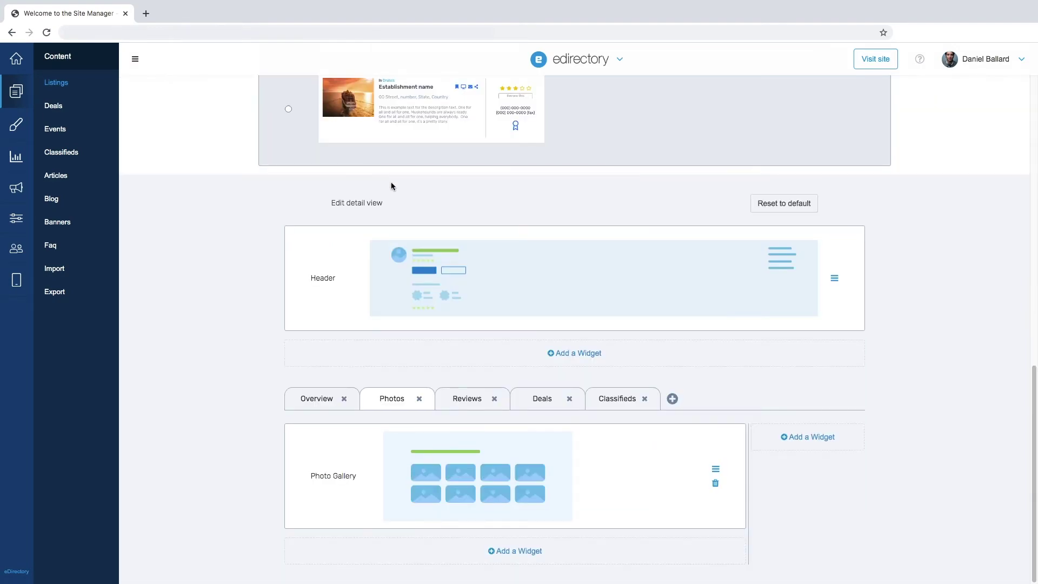
{"action": "left_click", "coordinate": [464, 398]}
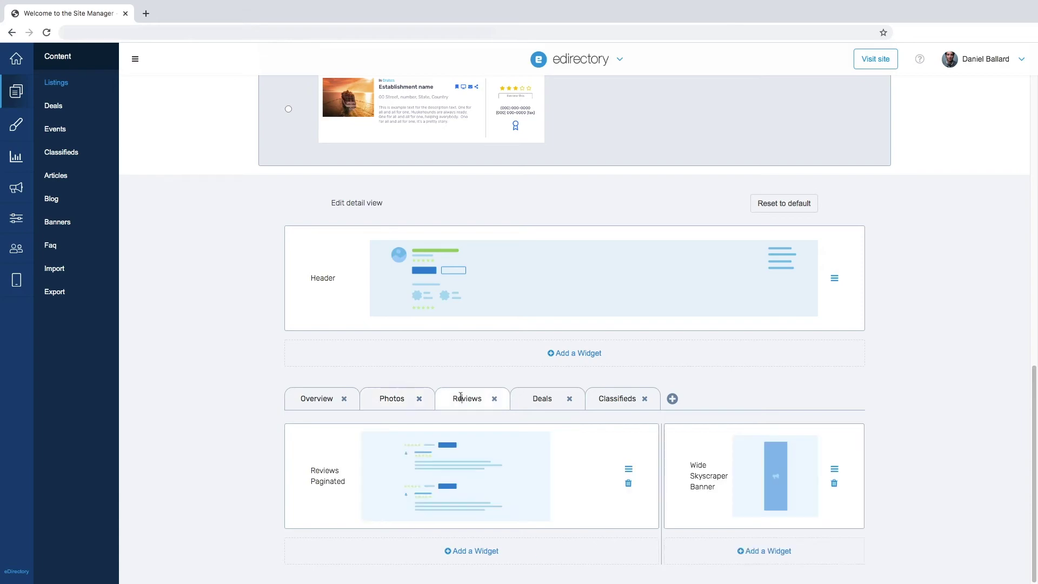
{"action": "left_click", "coordinate": [533, 402]}
{"action": "left_click", "coordinate": [321, 400]}
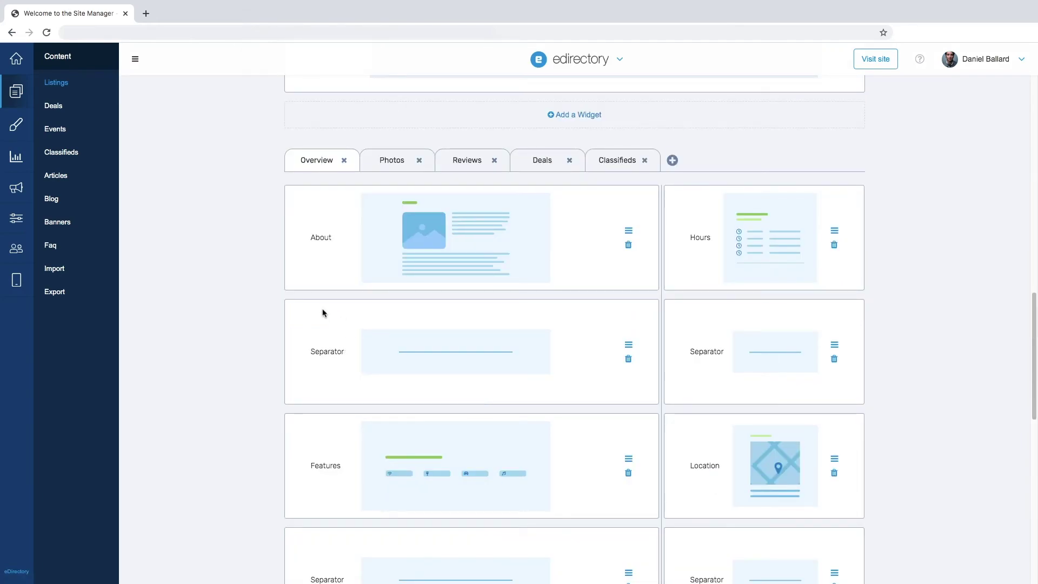